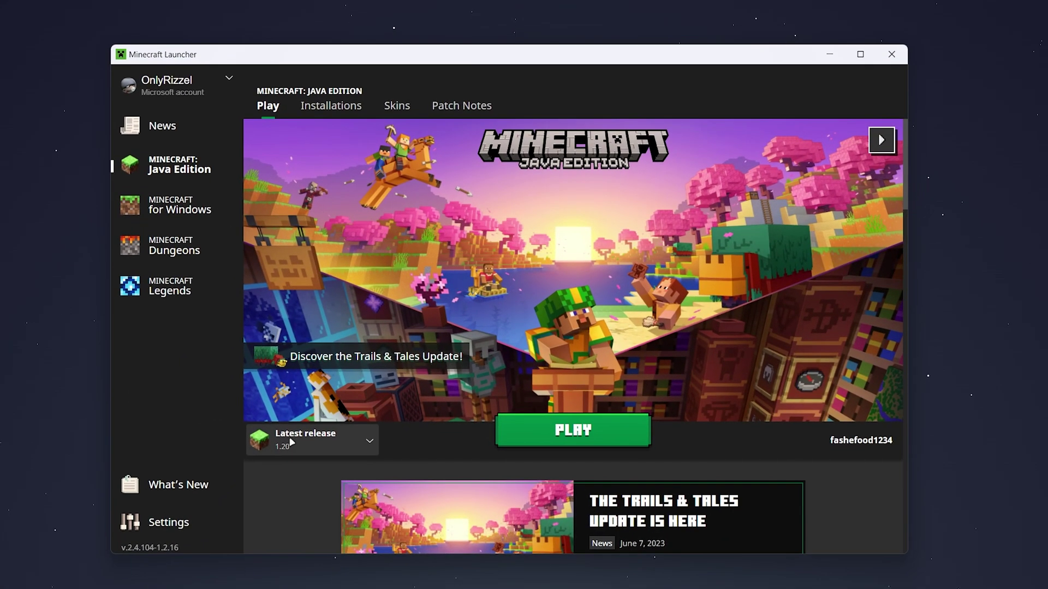
Launch Java Edition Latest release 1.20 once from the launcher, then close the game.
left_click(292, 442)
left_click(302, 373)
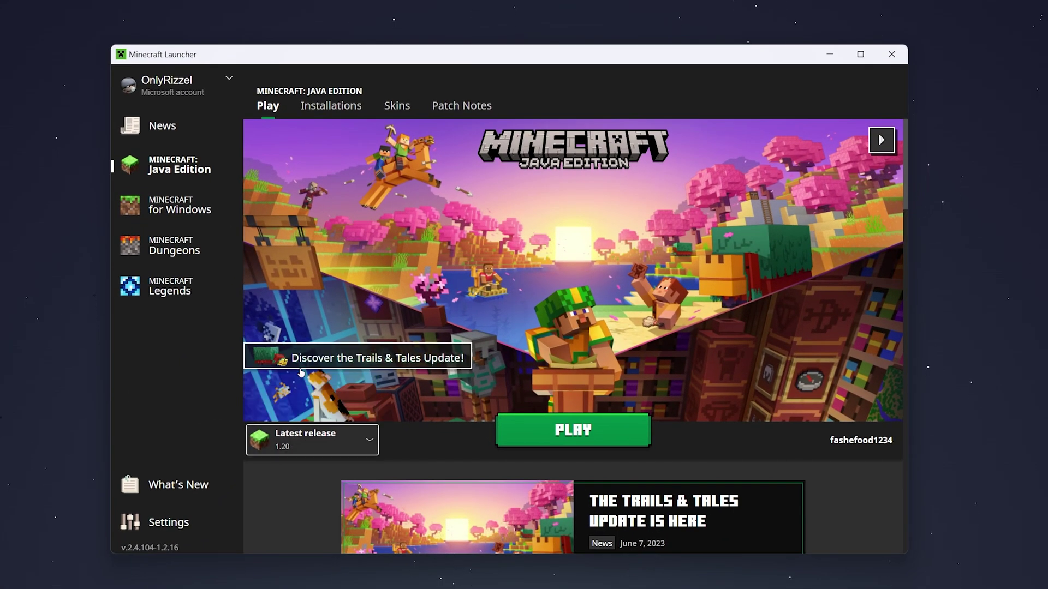
left_click(573, 431)
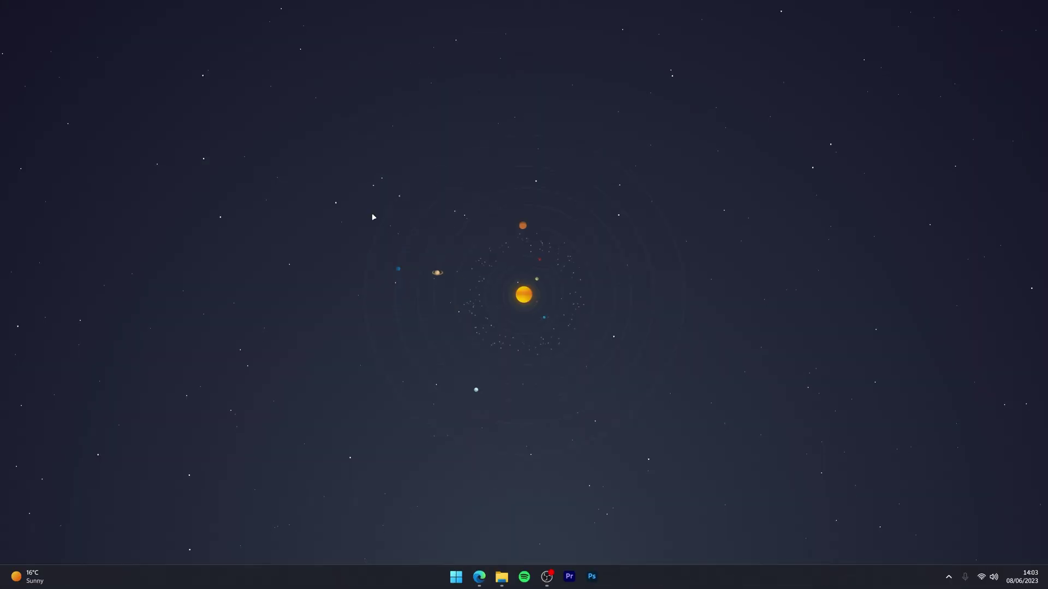
In Edge, bring up the Forge files site and show the Minecraft 1.20 downloads.
left_click(477, 575)
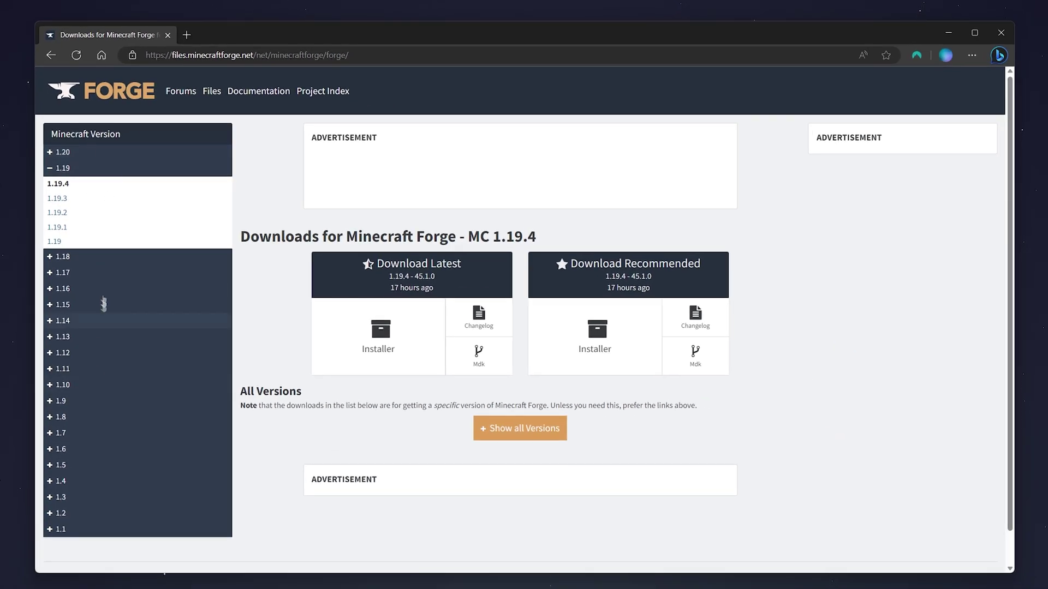
left_click(61, 153)
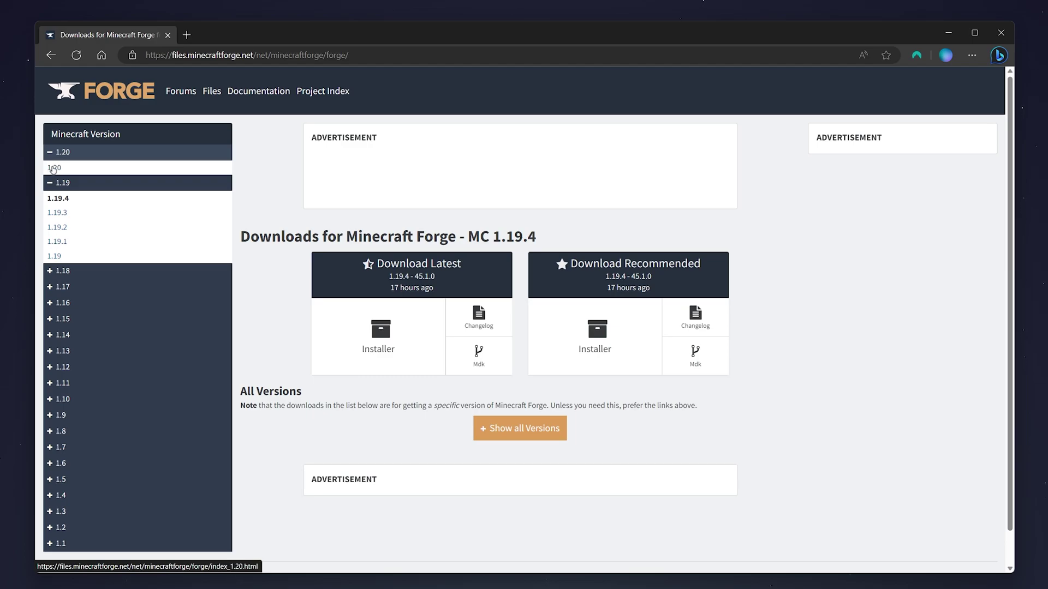
left_click(53, 168)
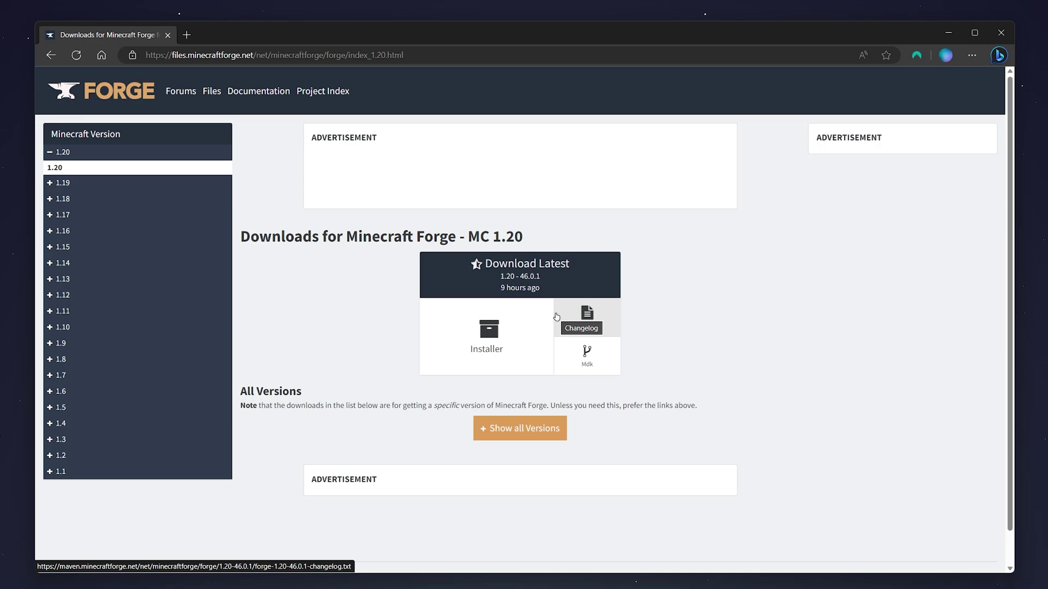
Download the forge-1.20-46.0.1 installer, skip the ad, and save it to the Desktop.
left_click(501, 337)
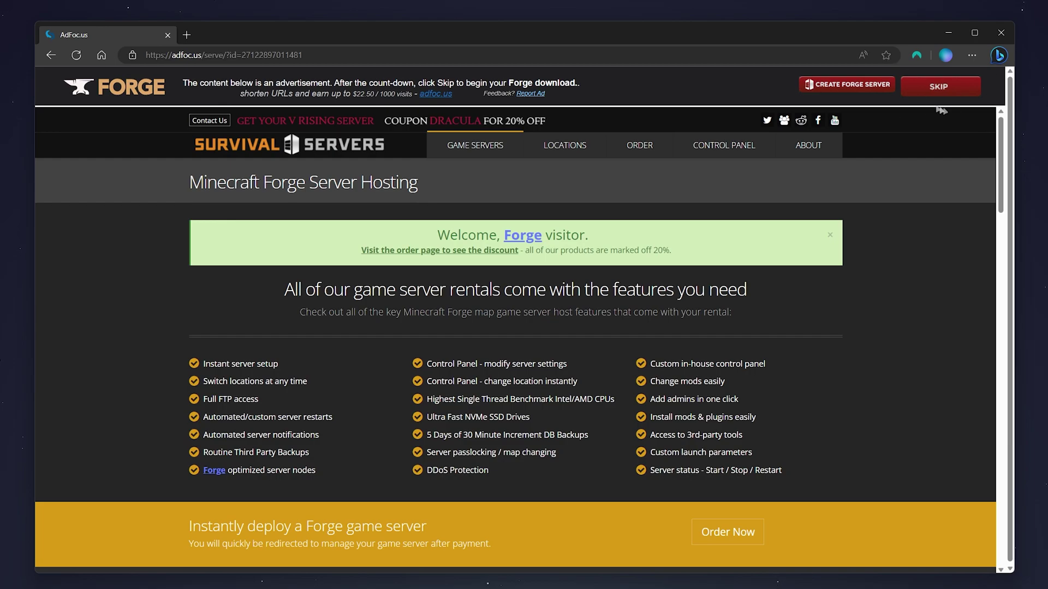
left_click(916, 92)
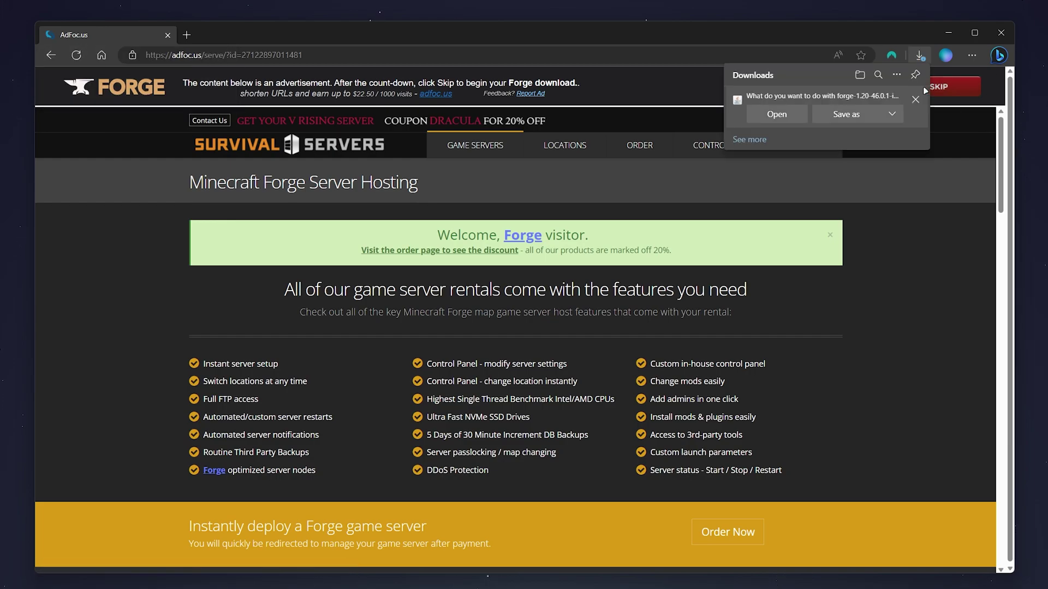
left_click(844, 117)
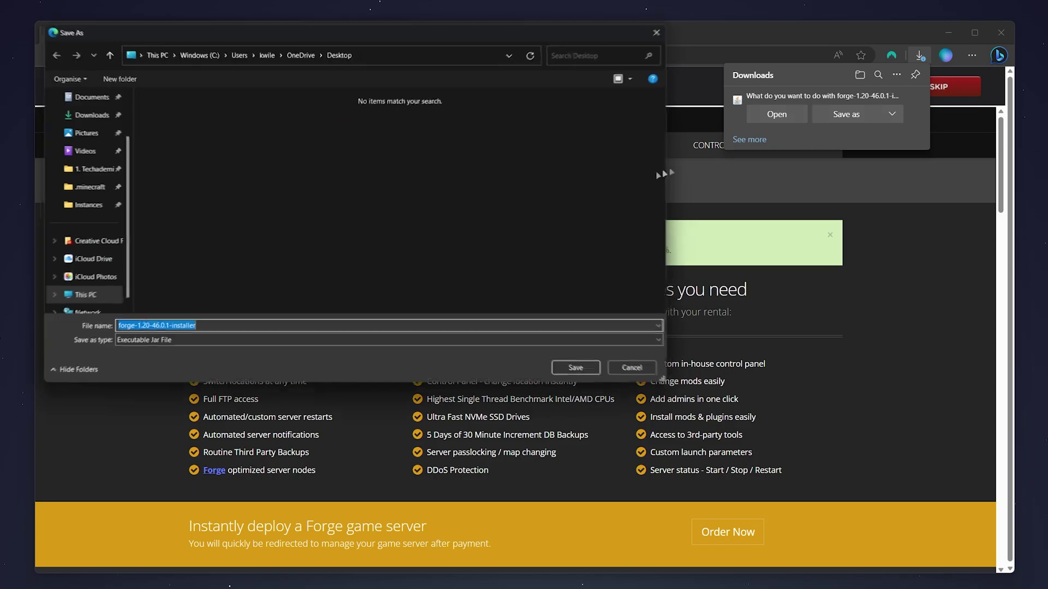
scroll(87, 191, "up", 2)
left_click(81, 134)
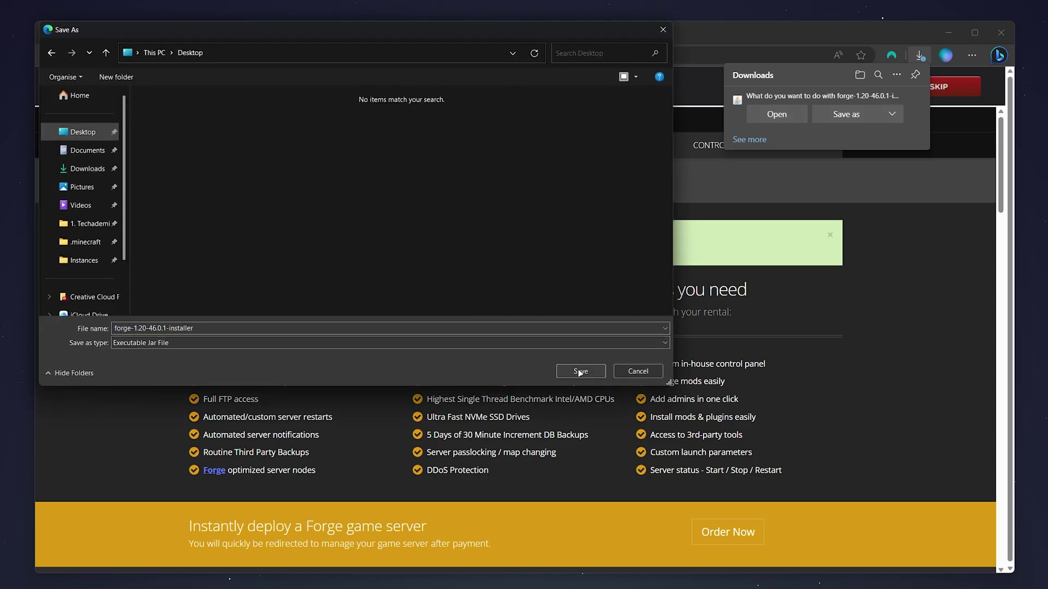
left_click(581, 371)
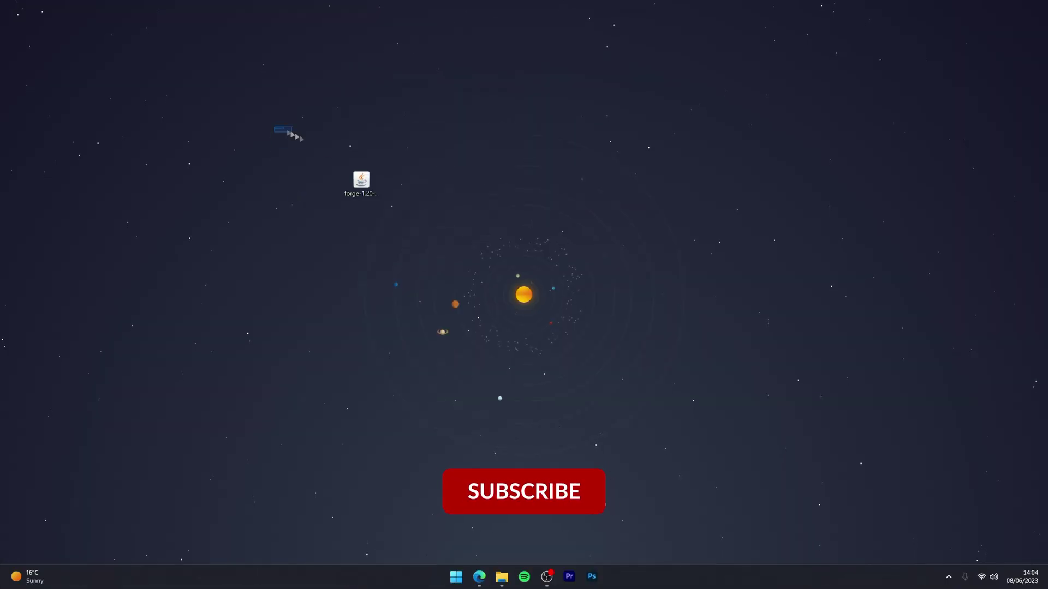
Open the forge-1.20-46.0.1 installer with Java(TM) Platform SE binary, always using Java for .jar files.
left_click_drag(275, 127, 462, 260)
left_click(403, 168)
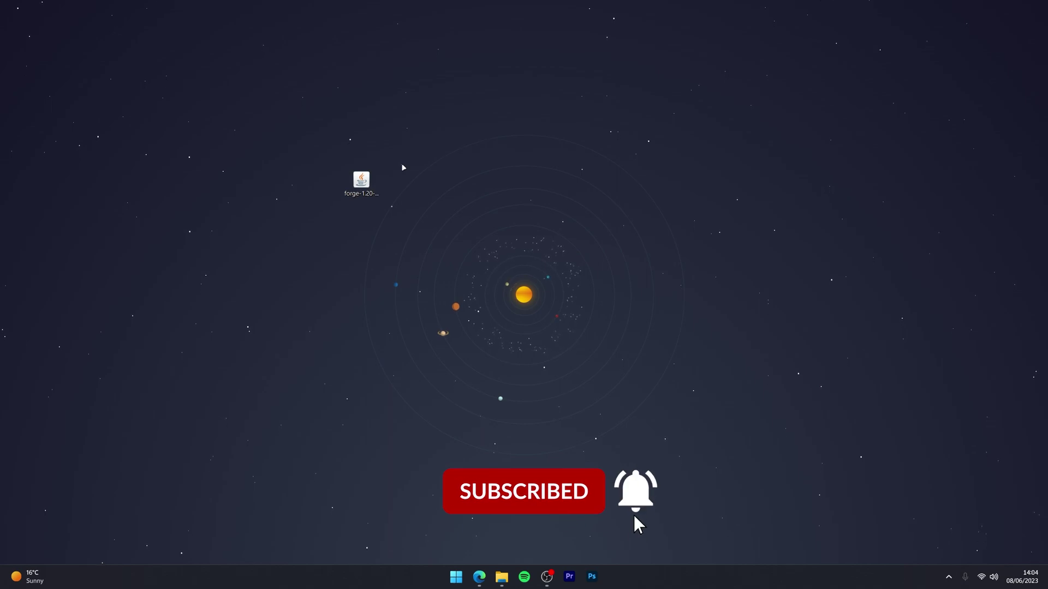
right_click(367, 187)
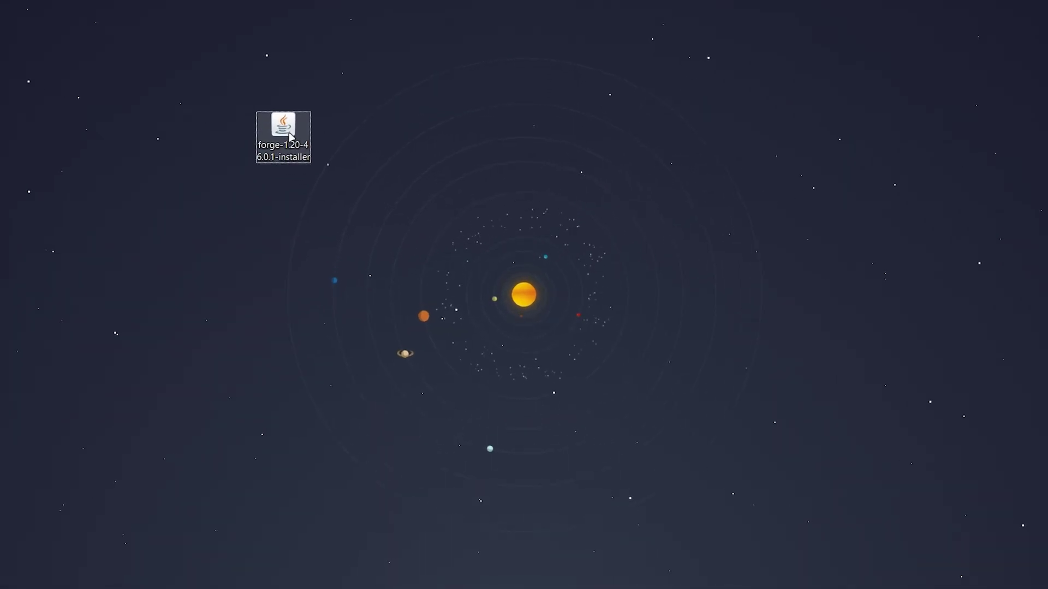
mouse_move(362, 213)
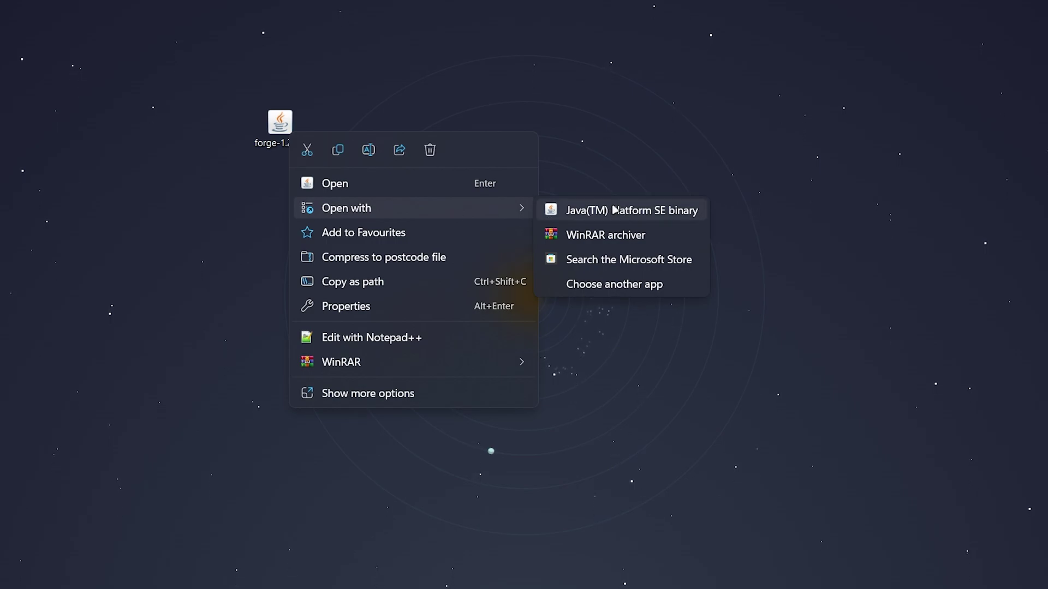
left_click(628, 284)
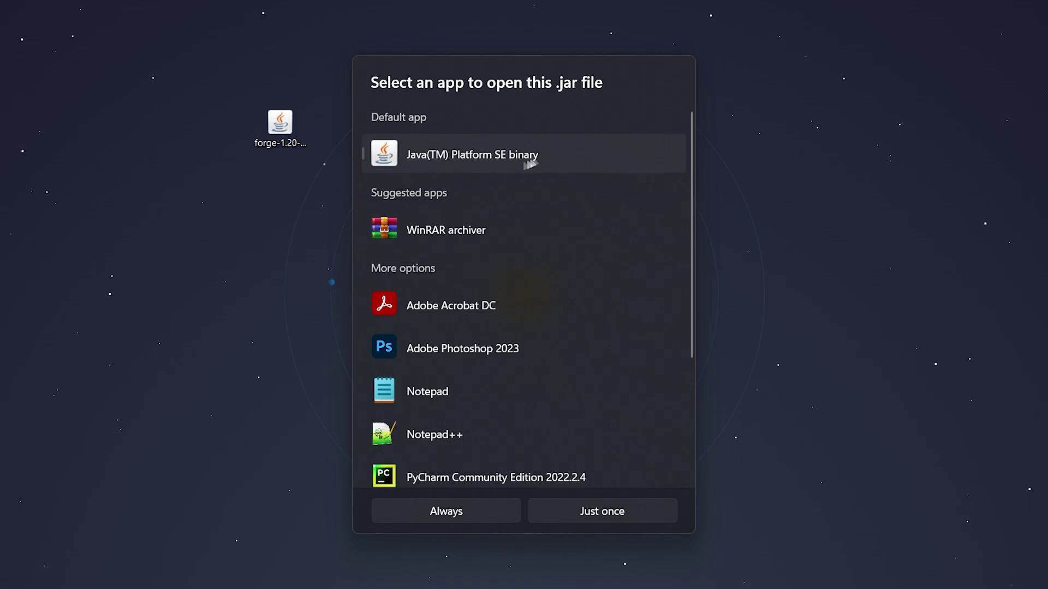
scroll(544, 296, "down", 5)
scroll(548, 312, "up", 5)
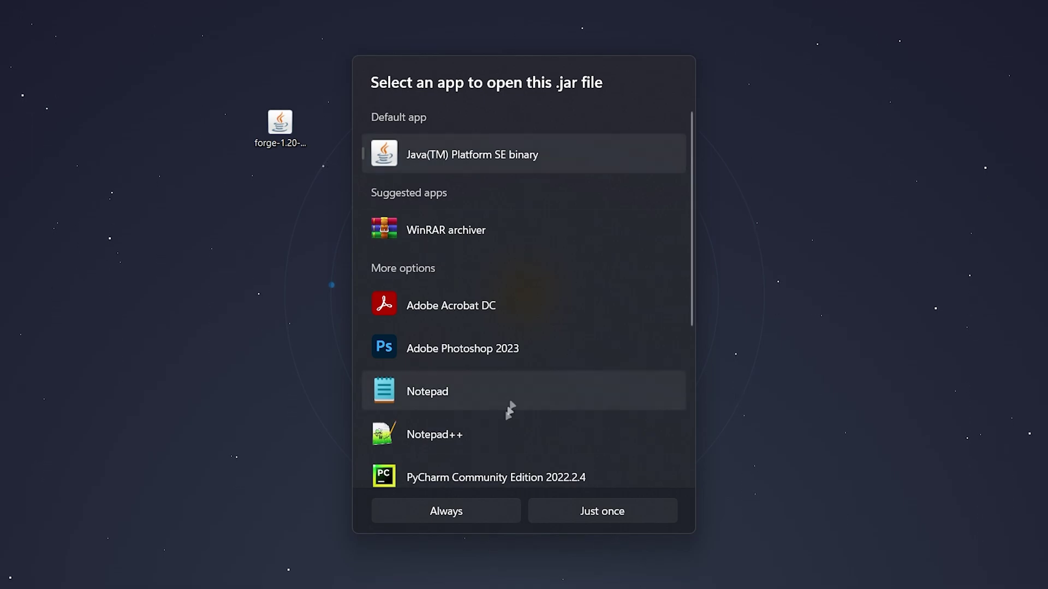
left_click(484, 512)
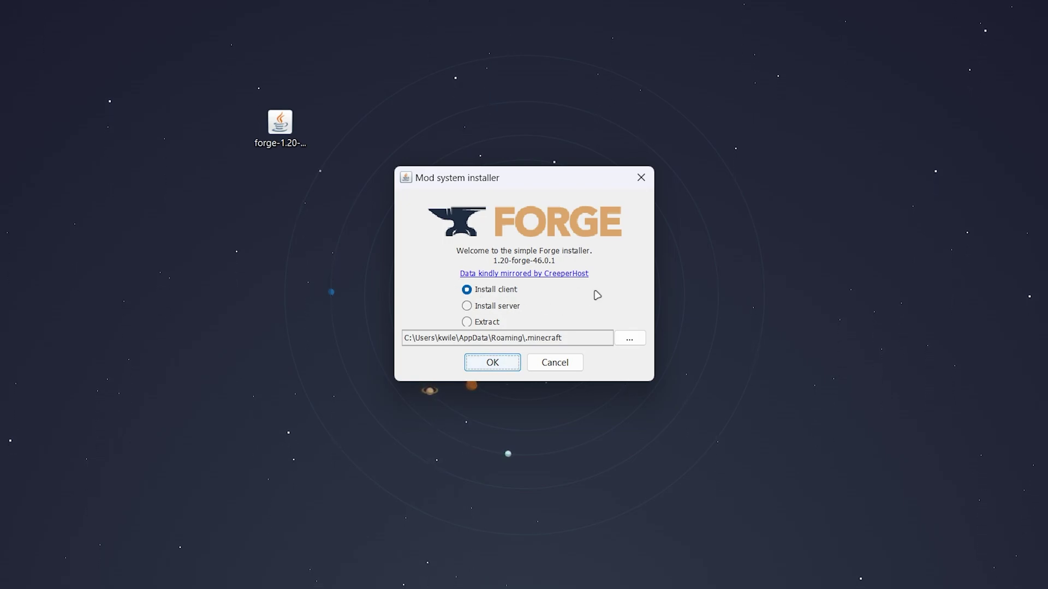
Install the Forge 1.20-46.0.1 client into the .minecraft folder and dismiss the Complete message.
left_click_drag(586, 341, 491, 338)
left_click(413, 344)
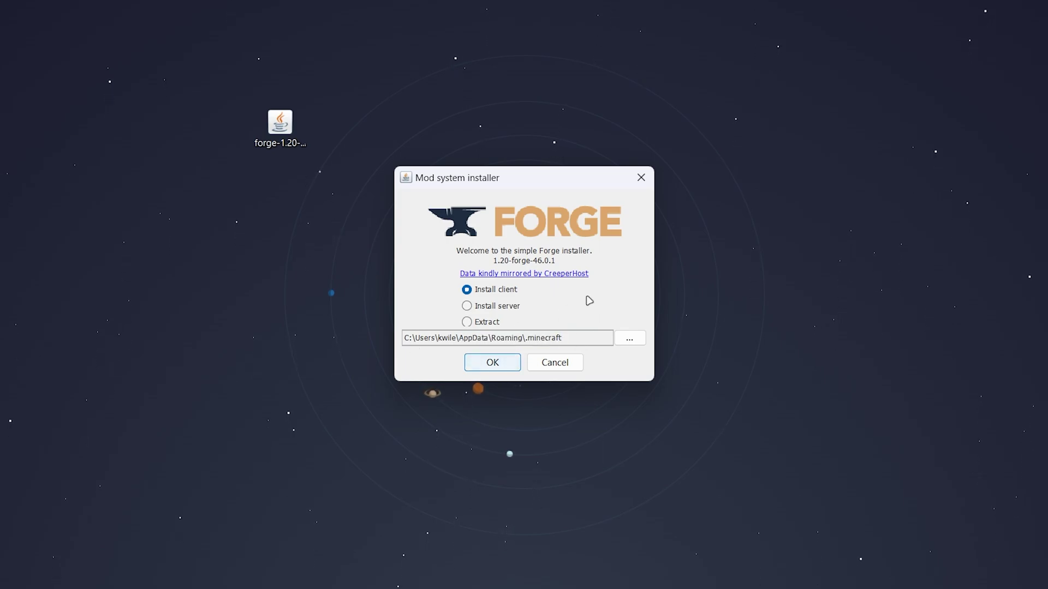
left_click(512, 366)
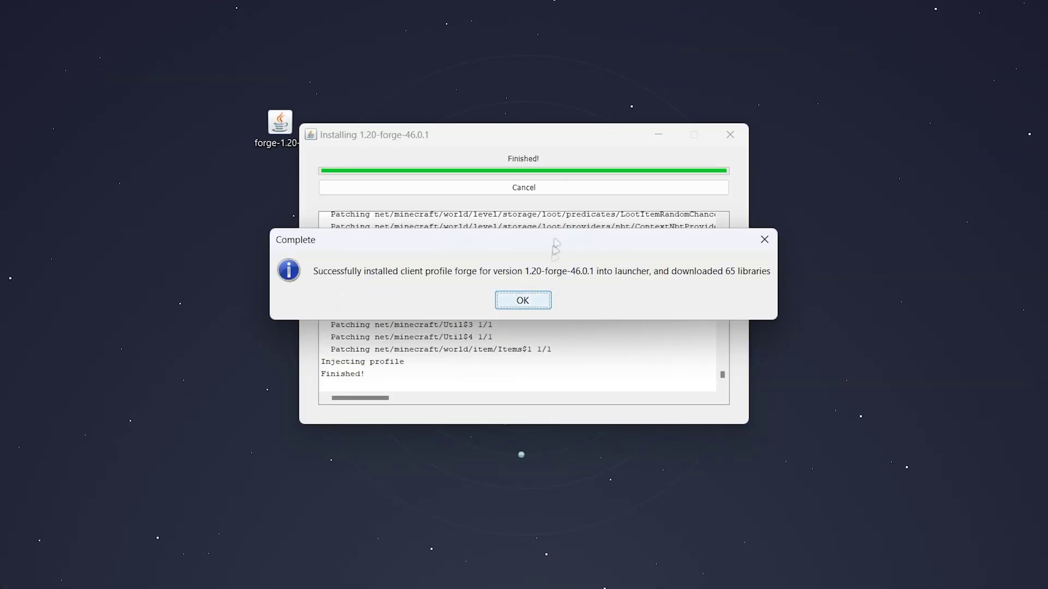
left_click(527, 300)
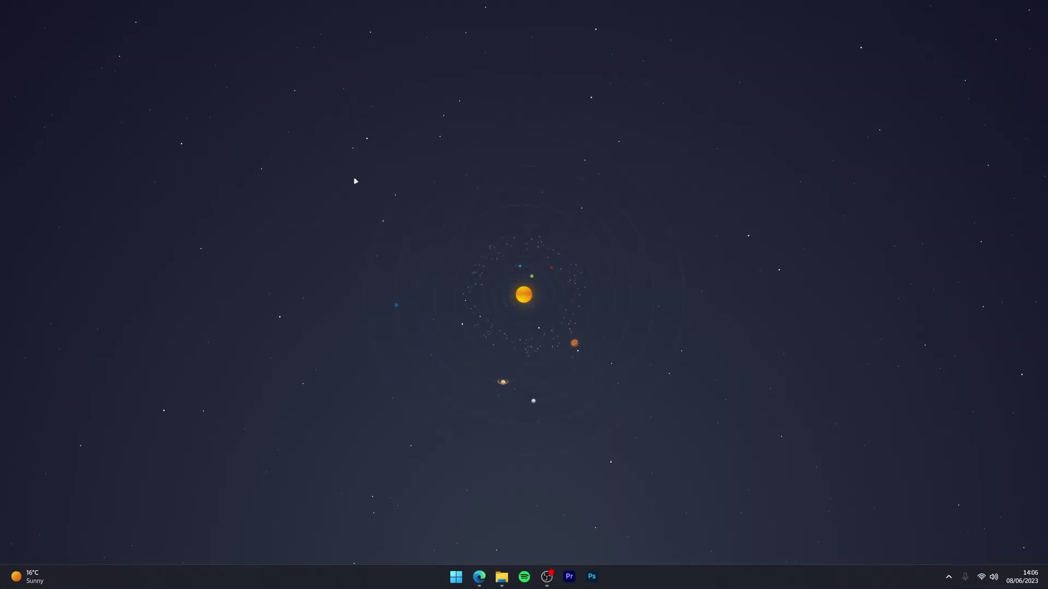
In Edge, return to the Just Enough Items page on CurseForge and list its files.
left_click(480, 577)
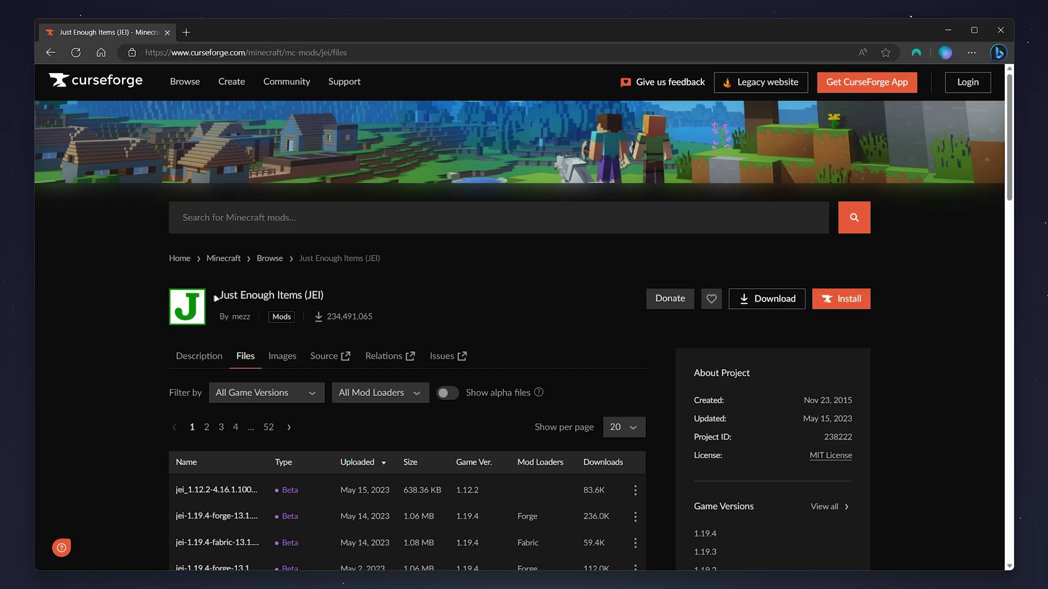
left_click_drag(216, 298, 302, 298)
left_click(498, 310)
key("alt+Left")
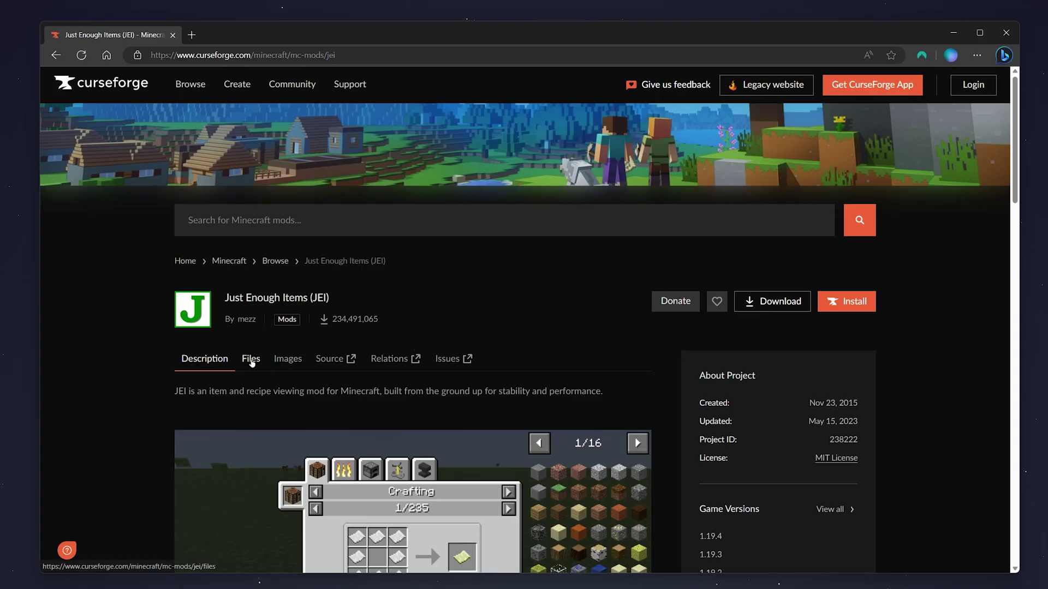
left_click(249, 360)
scroll(480, 271, "down", 5)
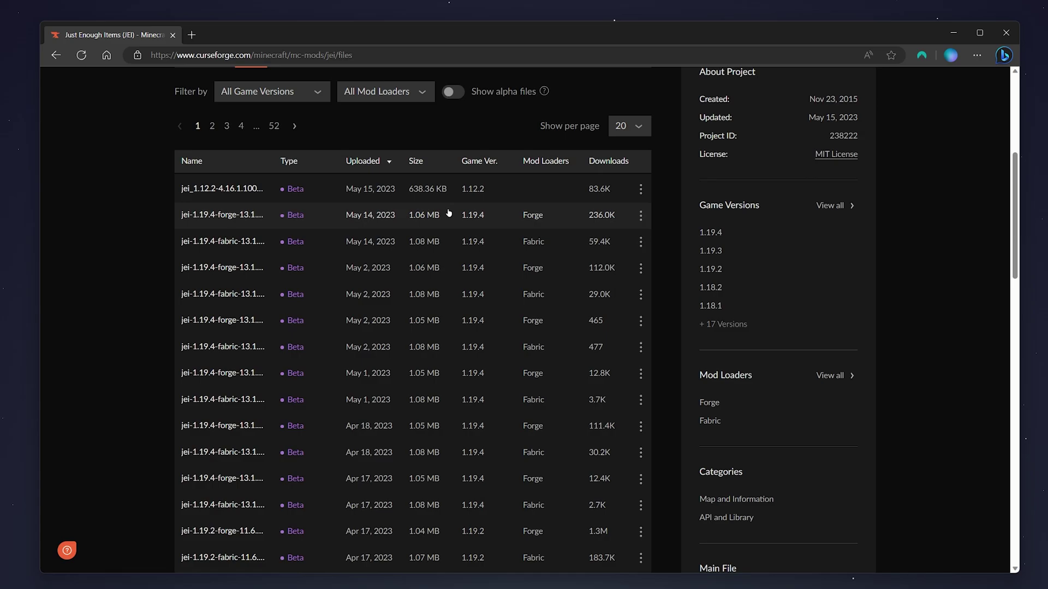
scroll(449, 213, "up", 1)
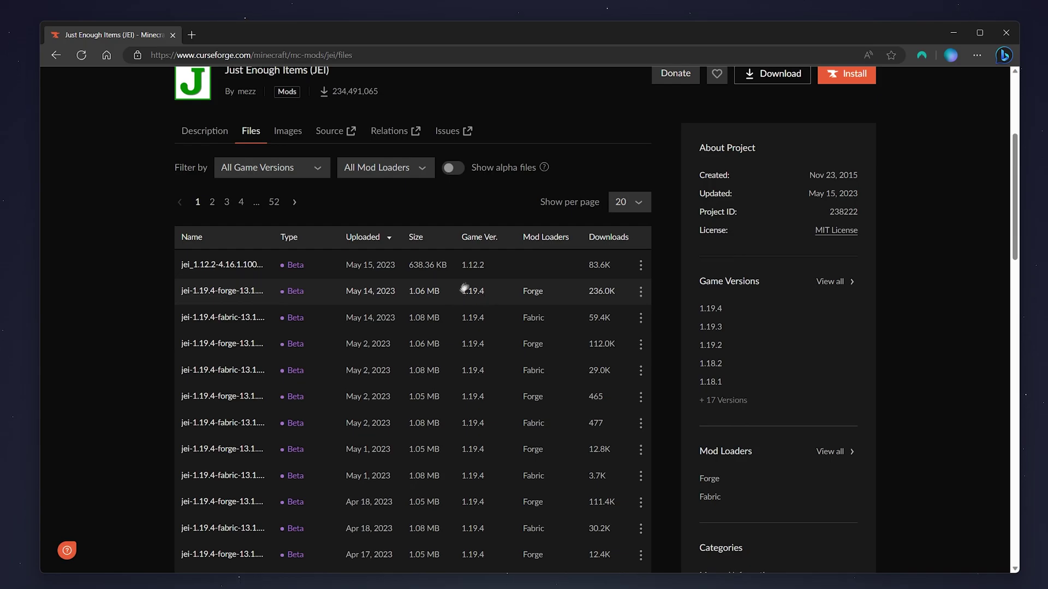
Download jei-1.19.4-forge-13.1.0.11.jar and save it to the Desktop.
left_click(330, 293)
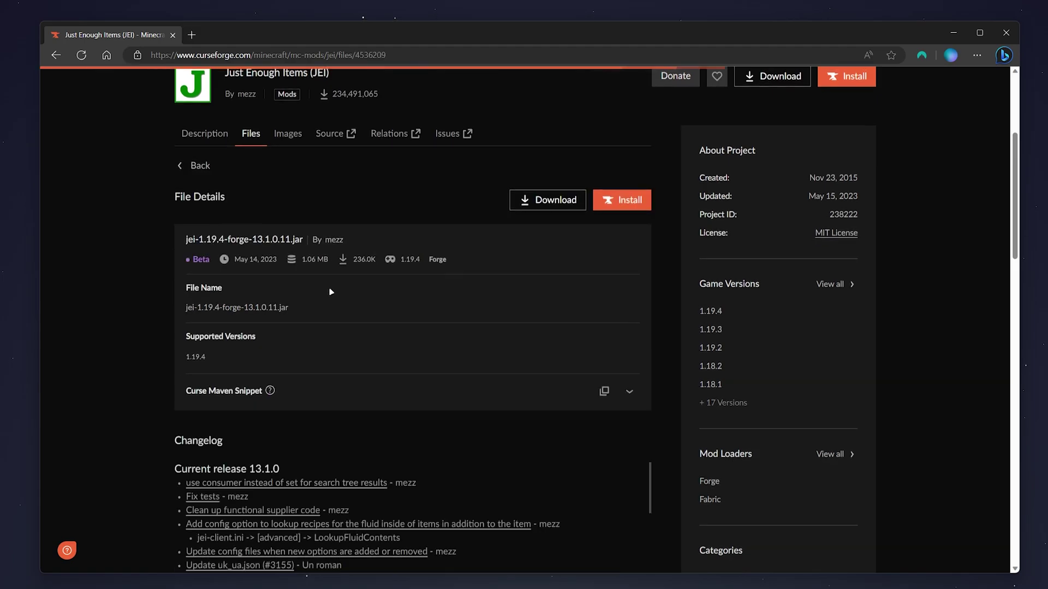
left_click(553, 201)
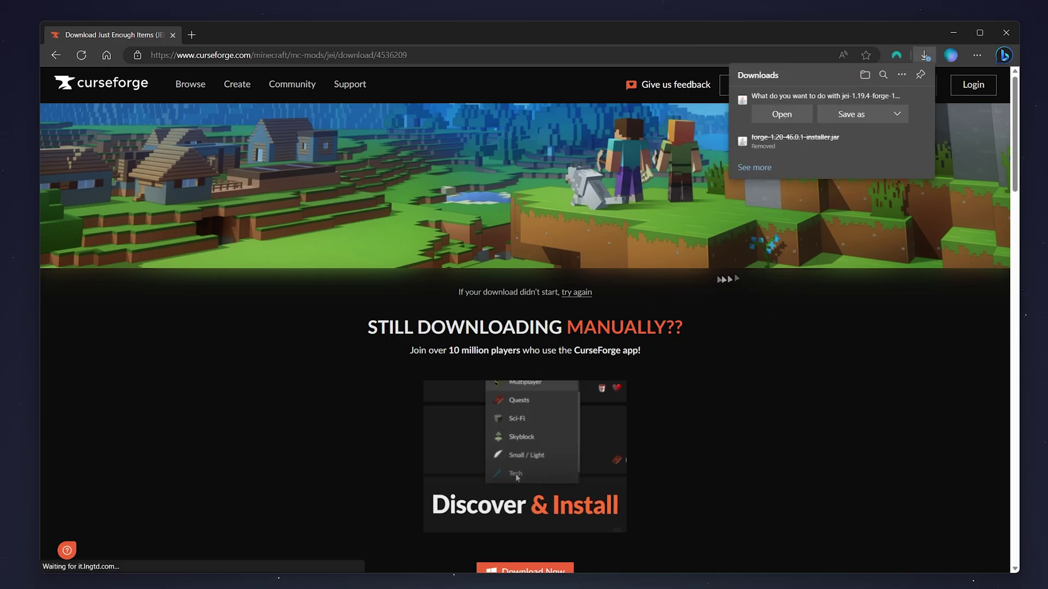
left_click(844, 115)
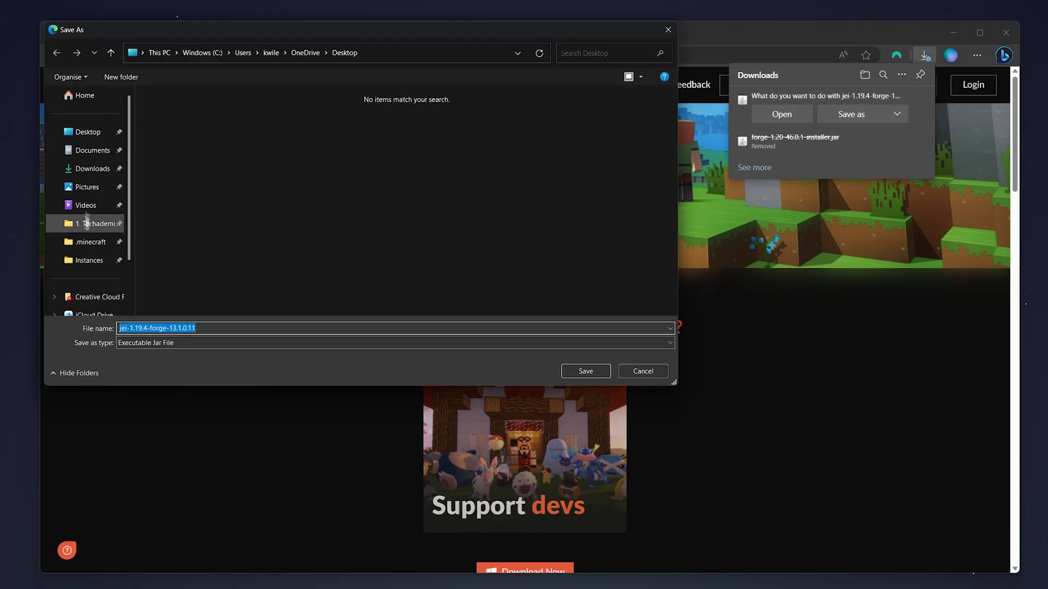
left_click(585, 370)
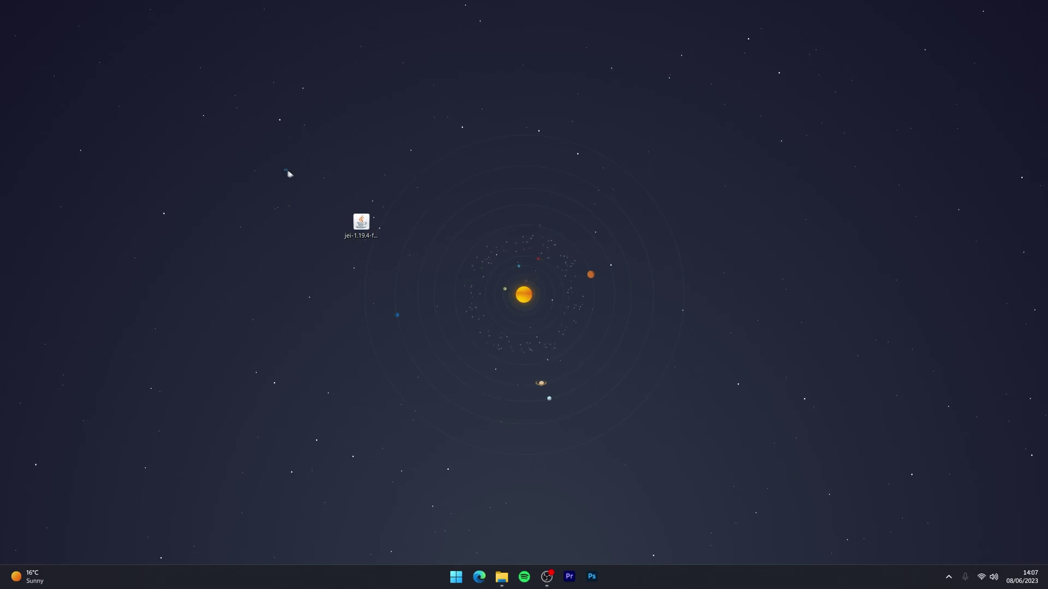
left_click_drag(286, 170, 466, 316)
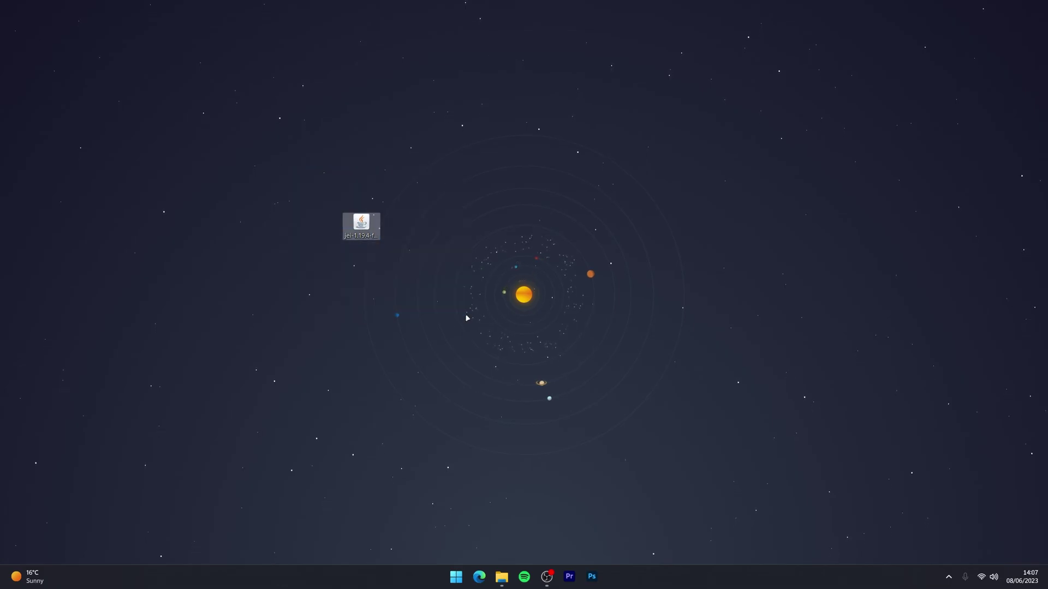
Open the AppData Roaming folder by running %appdata% from the Run dialog.
left_click(439, 225)
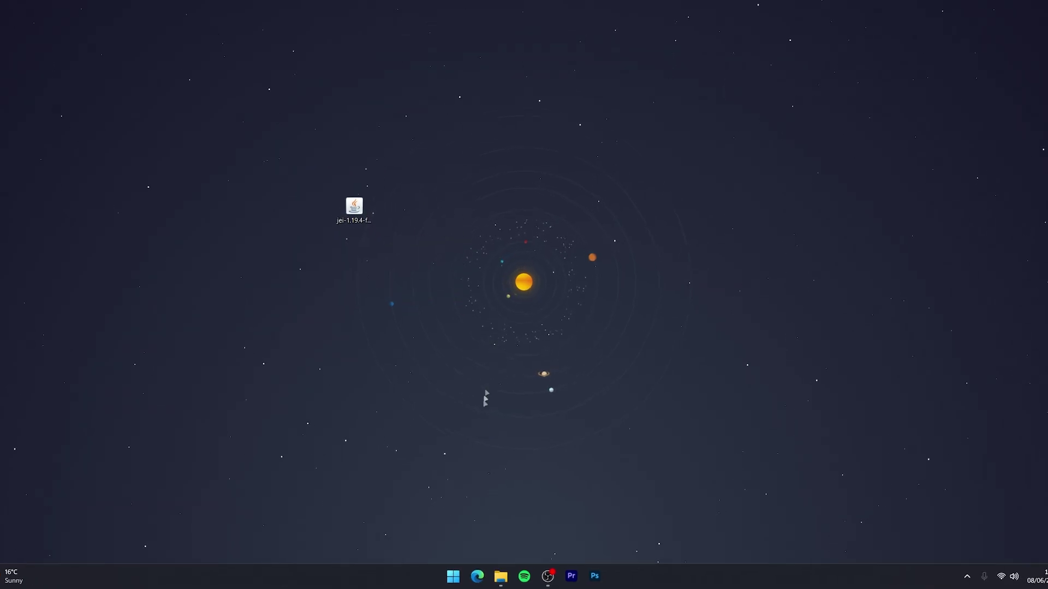
right_click(457, 574)
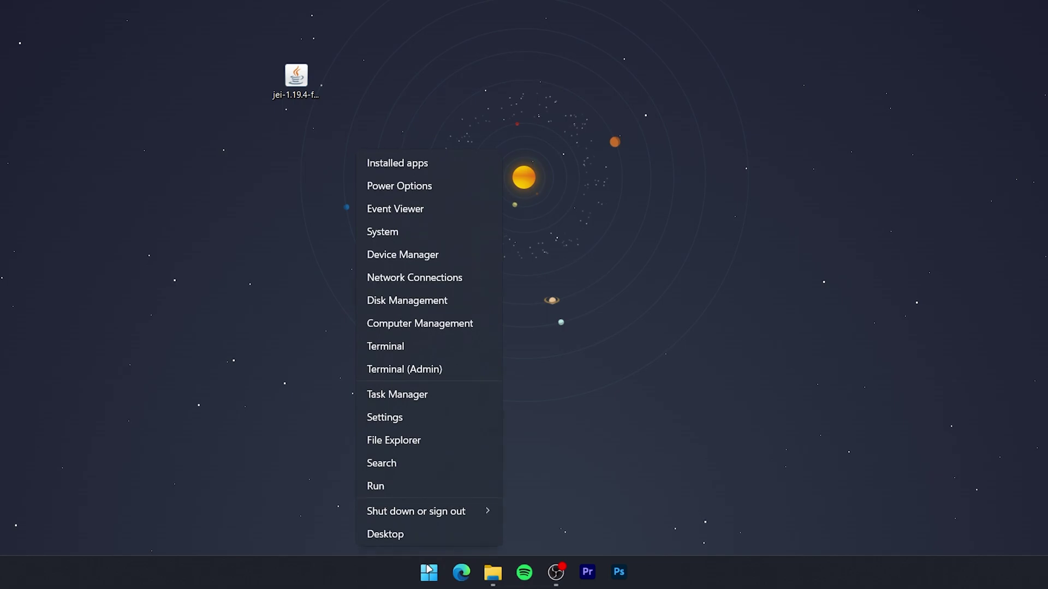
left_click(413, 483)
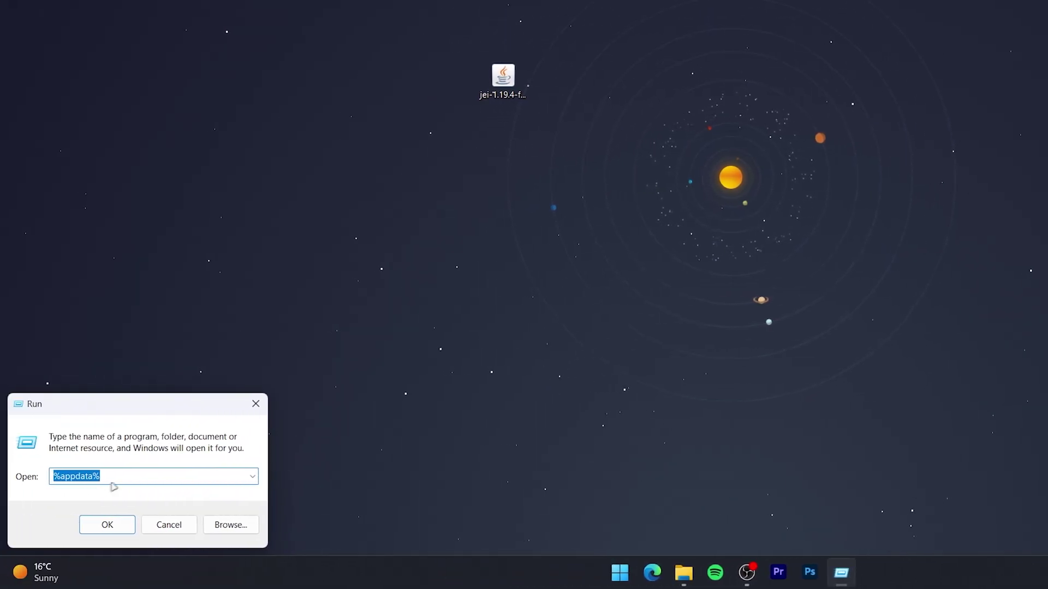
left_click(118, 481)
left_click_drag(54, 477, 123, 476)
left_click(125, 476)
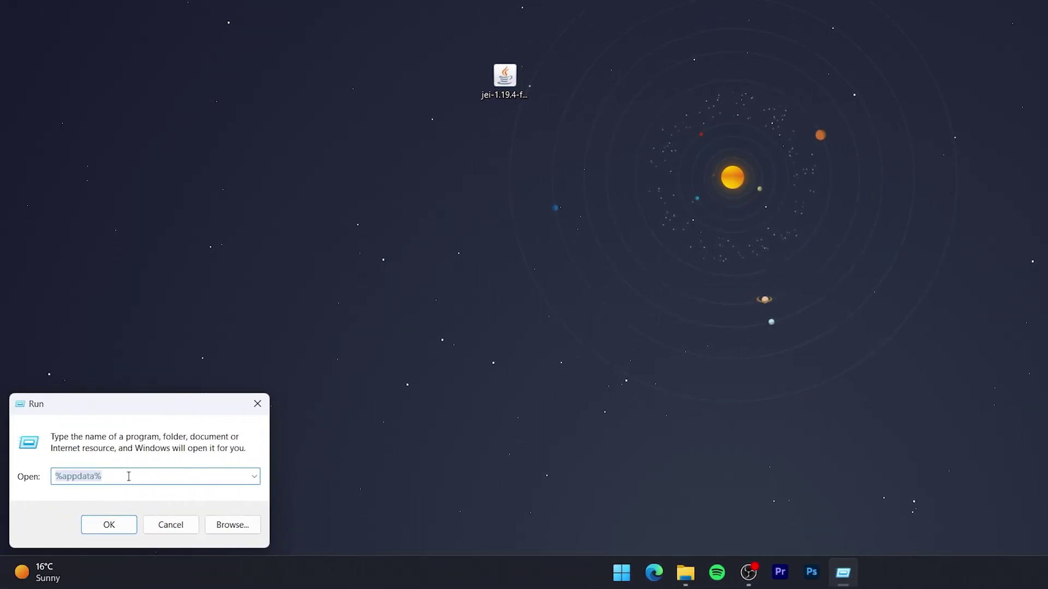
left_click(109, 524)
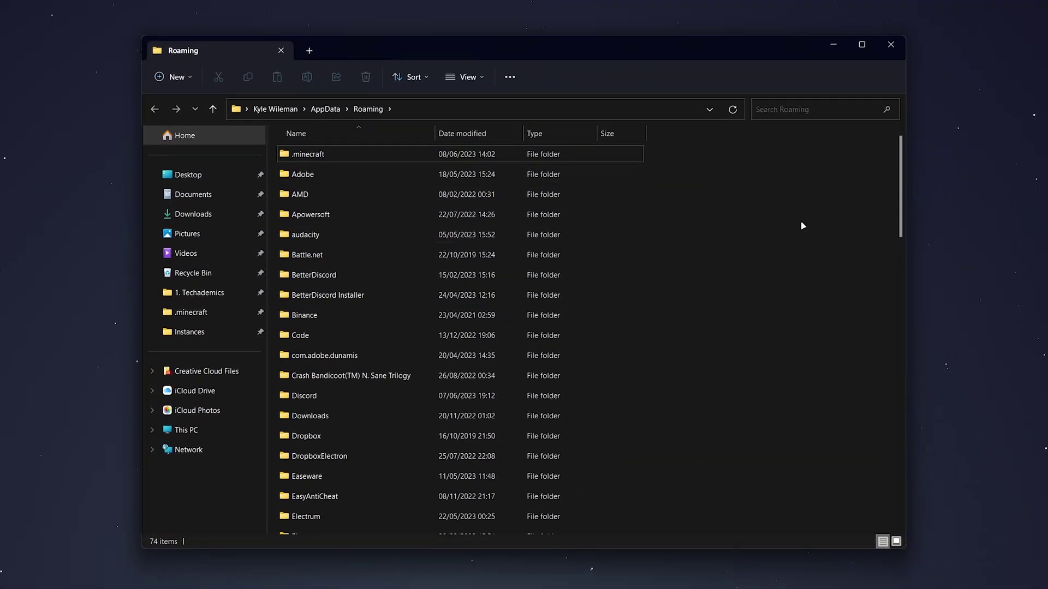
Inside .minecraft, create a new folder named 'mods' and open it.
double_click(360, 155)
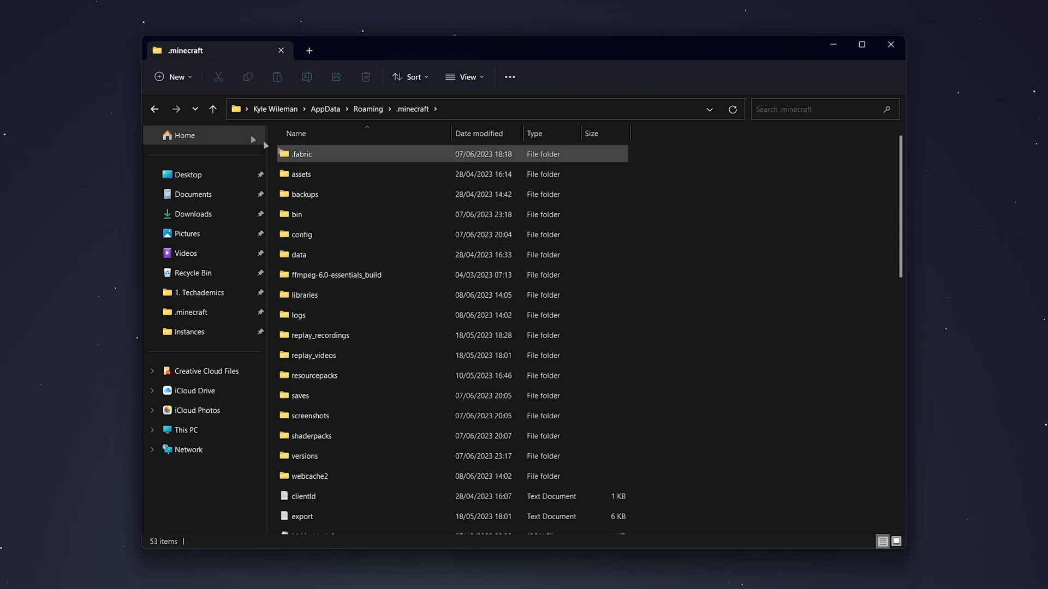
left_click(179, 78)
left_click(206, 109)
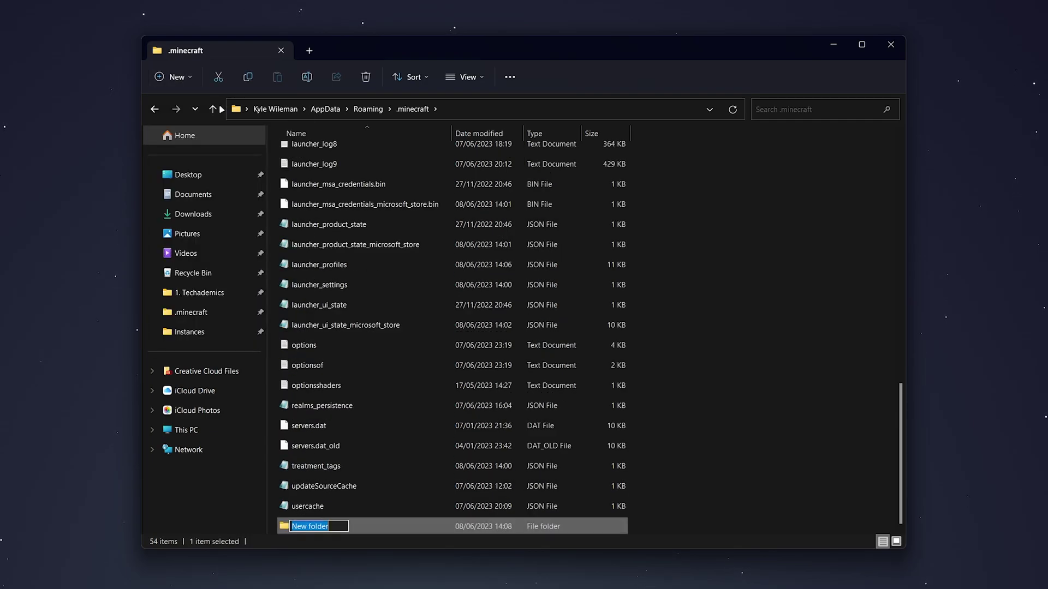
type("mods")
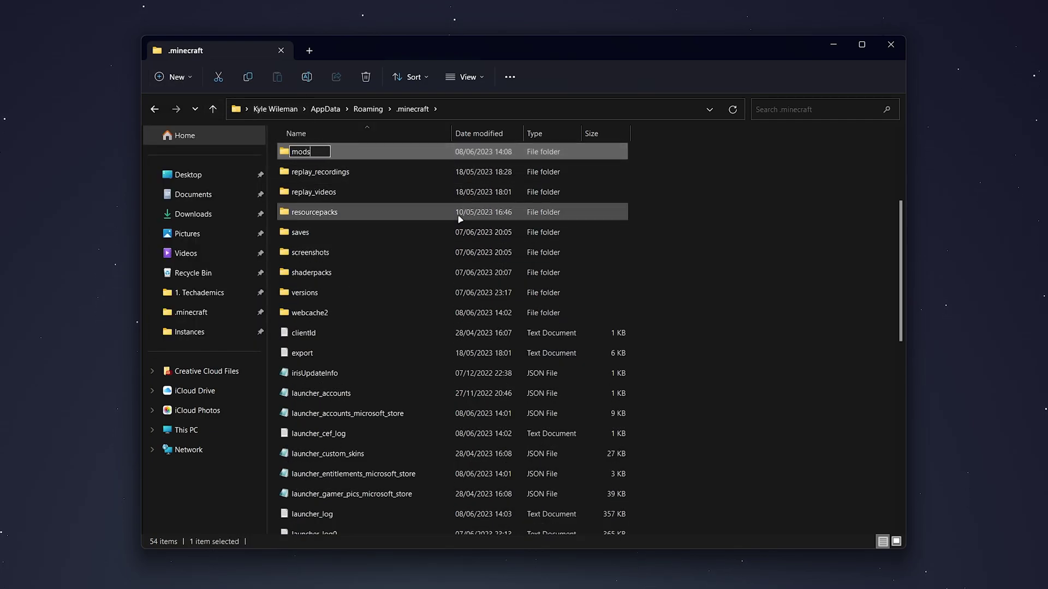
key("Return")
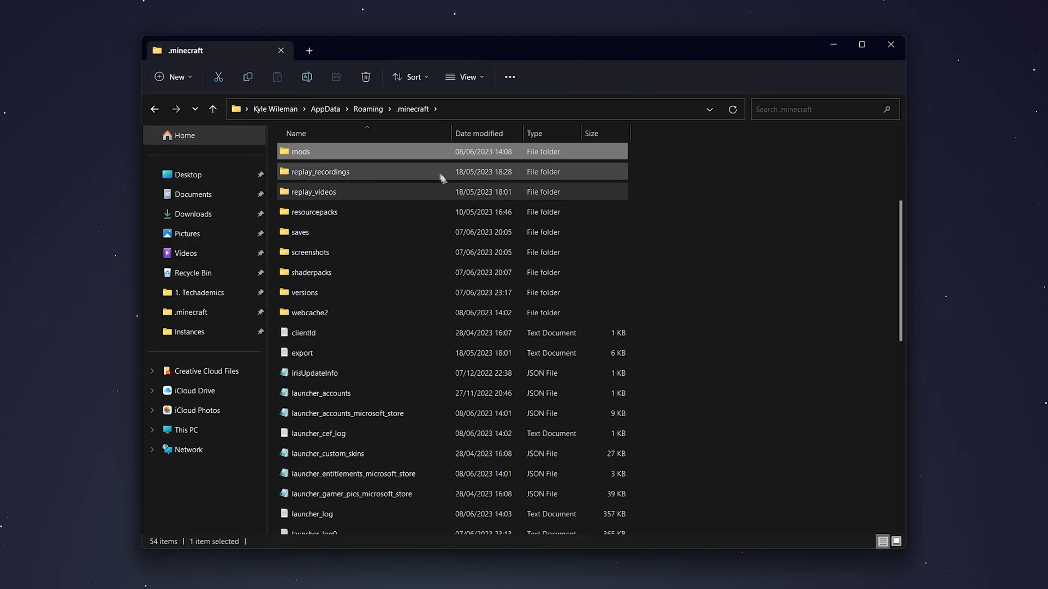
double_click(351, 154)
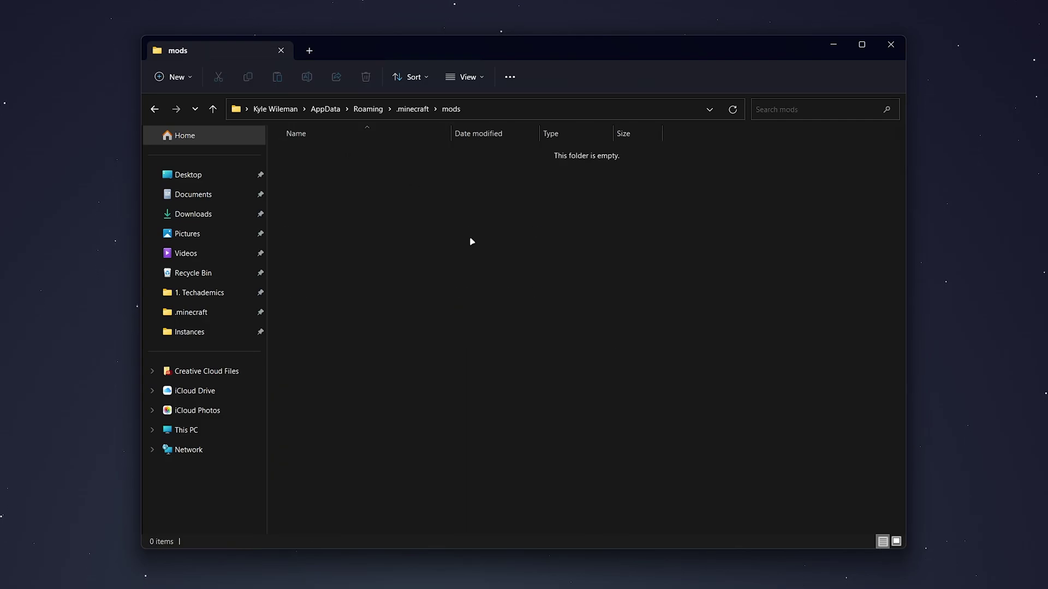
Drag jei-1.19.4-forge-13.1.0.11.jar from the Desktop into the mods folder, then close File Explorer.
left_click(309, 50)
left_click(189, 175)
left_click_drag(309, 161, 440, 240)
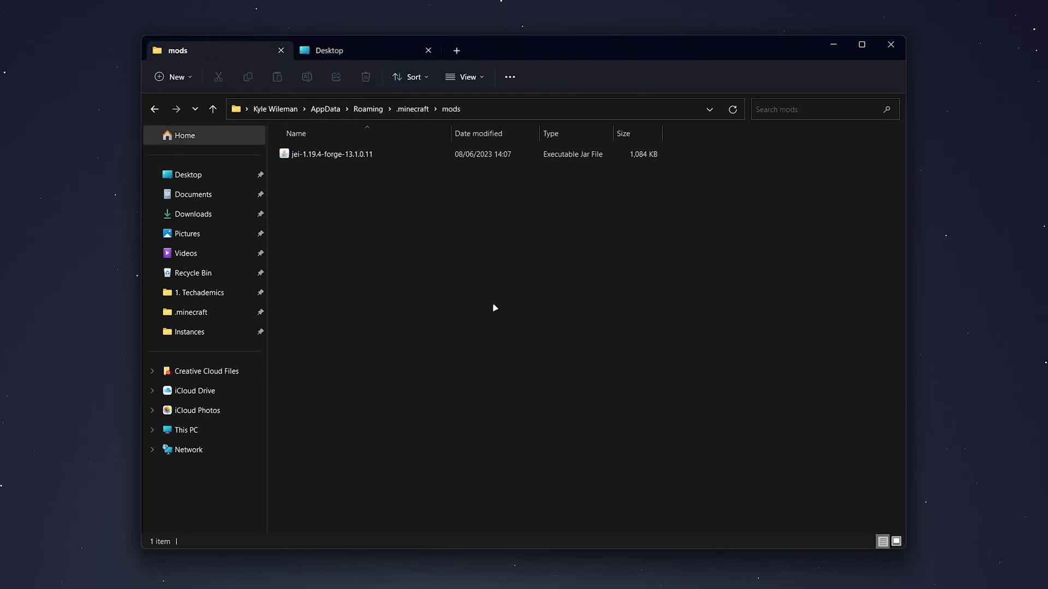
left_click_drag(562, 343, 320, 133)
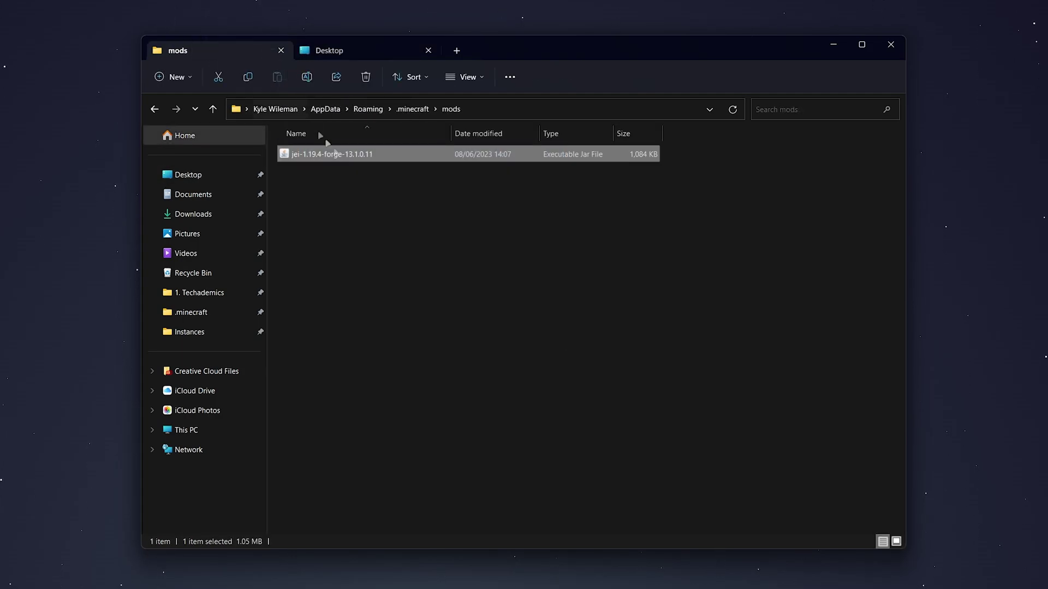
left_click(452, 300)
left_click(891, 44)
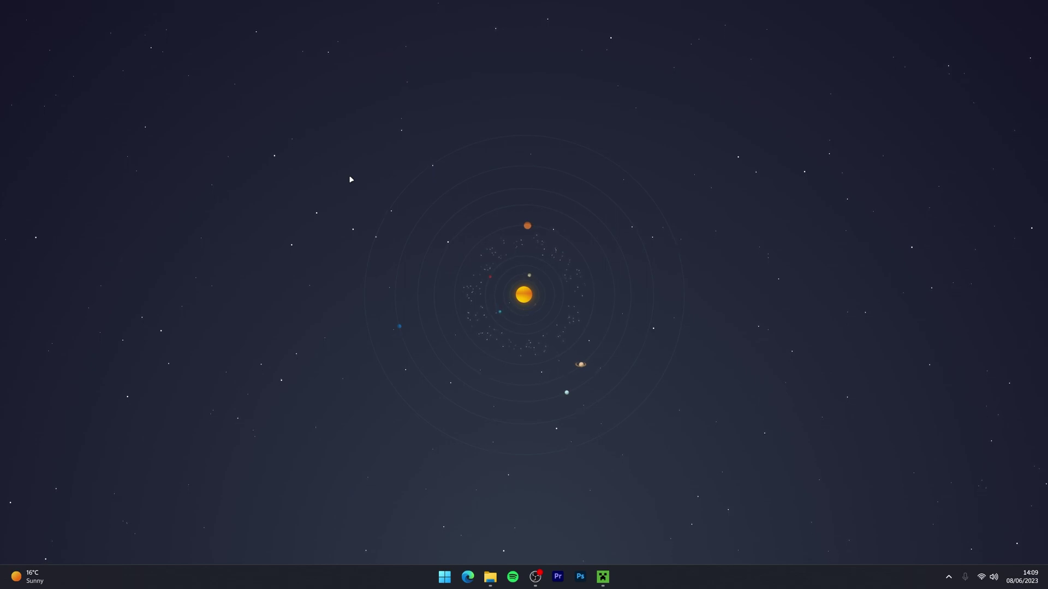
Play the forge 1.20-forge-46.0.1 installation, accepting the modified-installation risk warning.
left_click(603, 577)
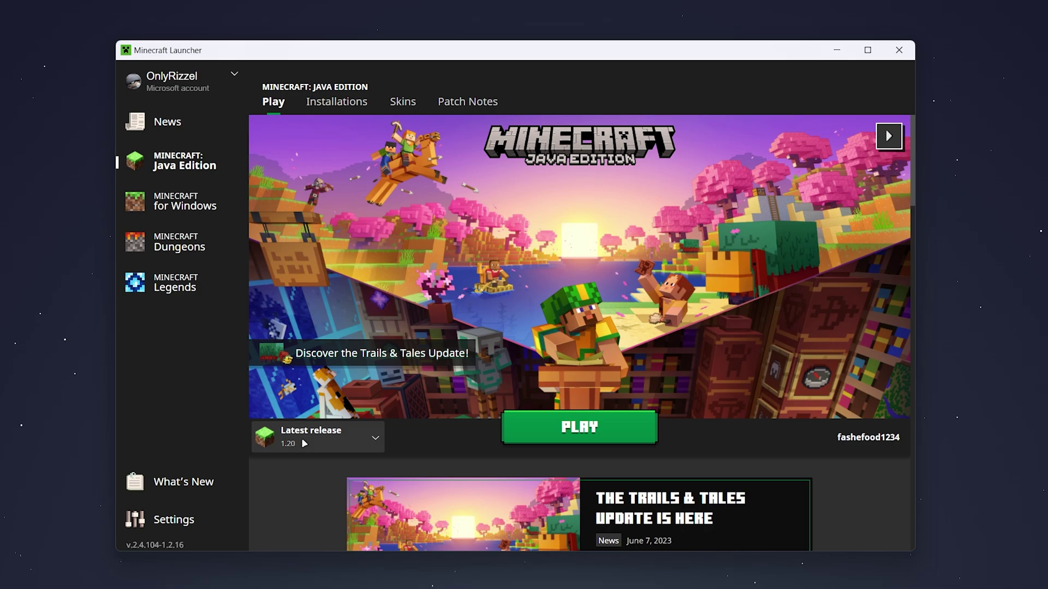
left_click(338, 402)
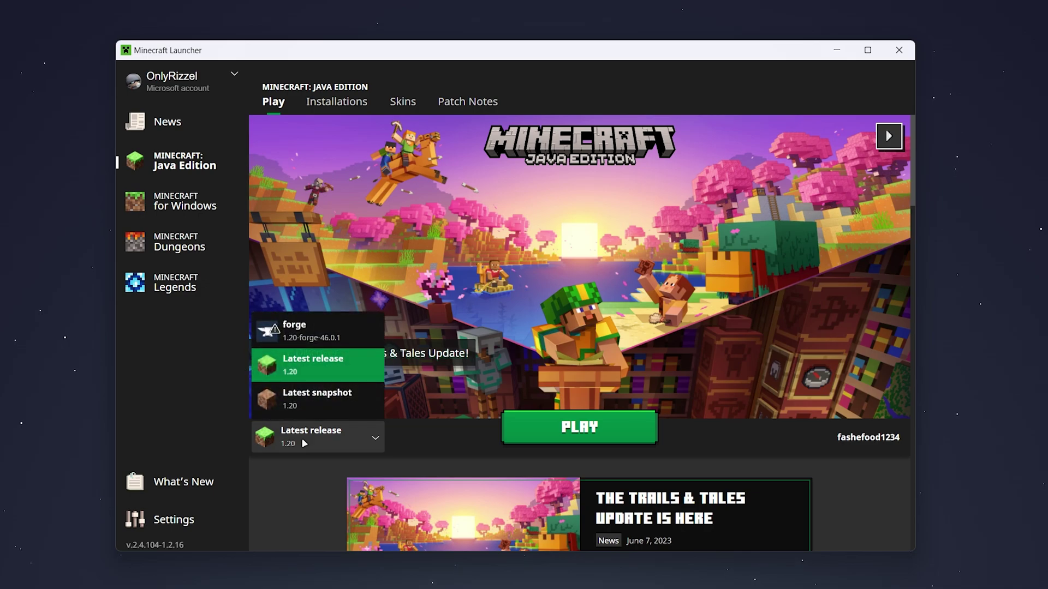
left_click(301, 335)
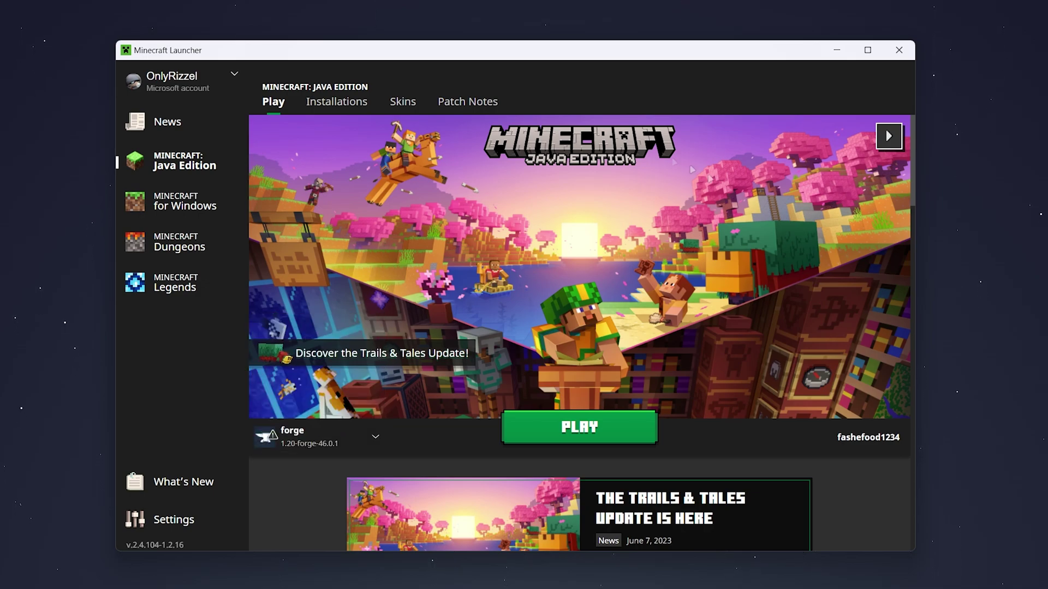
left_click(616, 423)
left_click(373, 330)
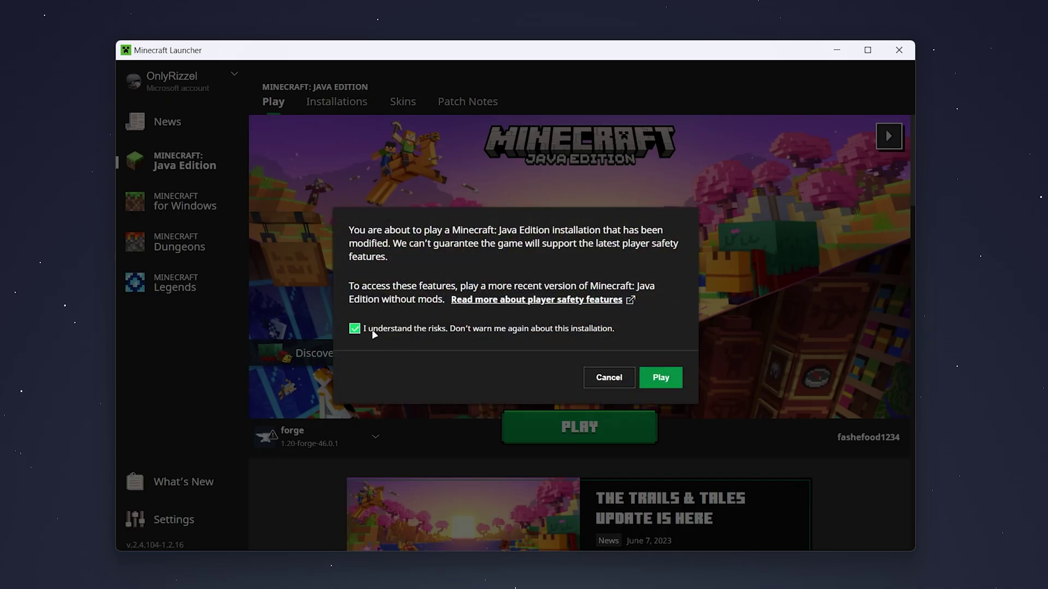
left_click(660, 379)
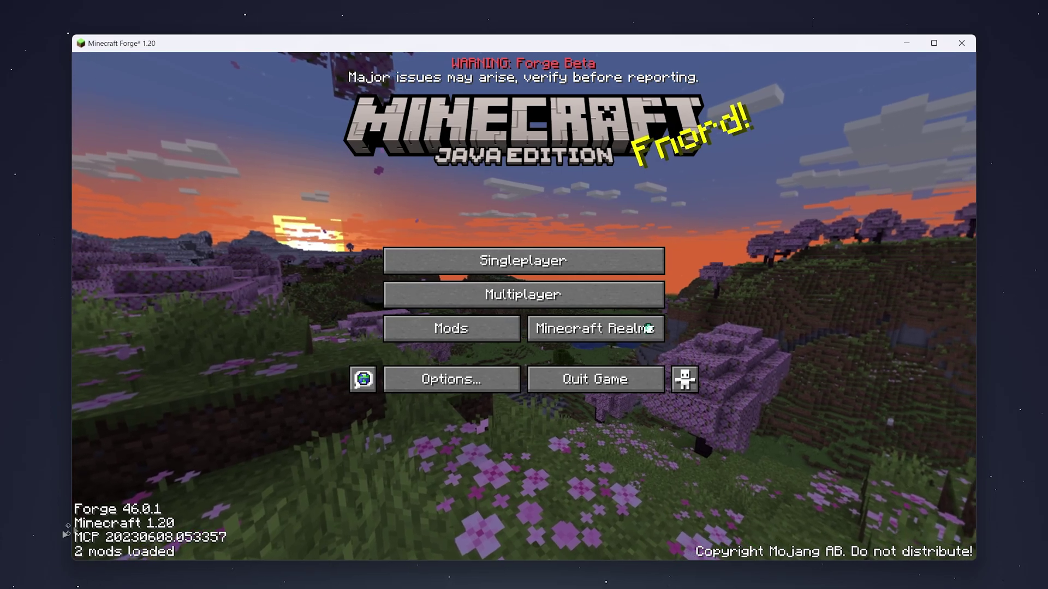
left_click(491, 330)
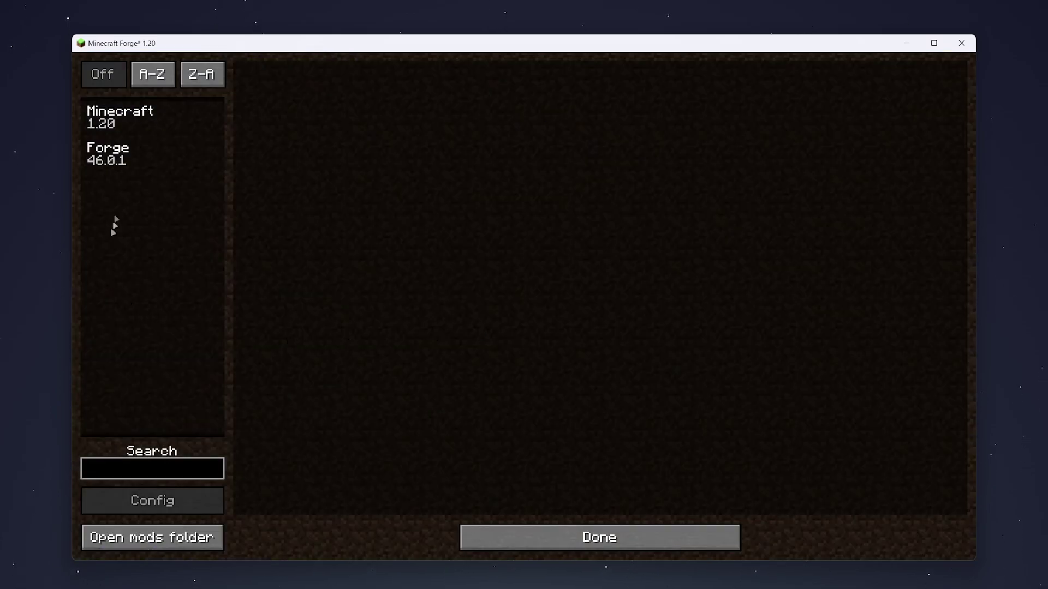
left_click(123, 128)
left_click(127, 154)
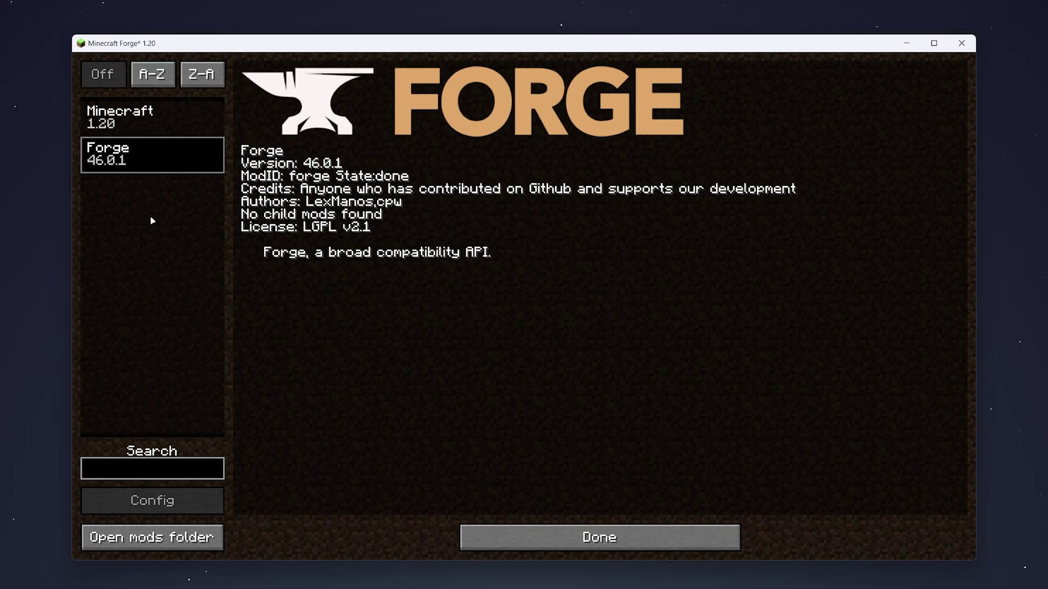
left_click(667, 540)
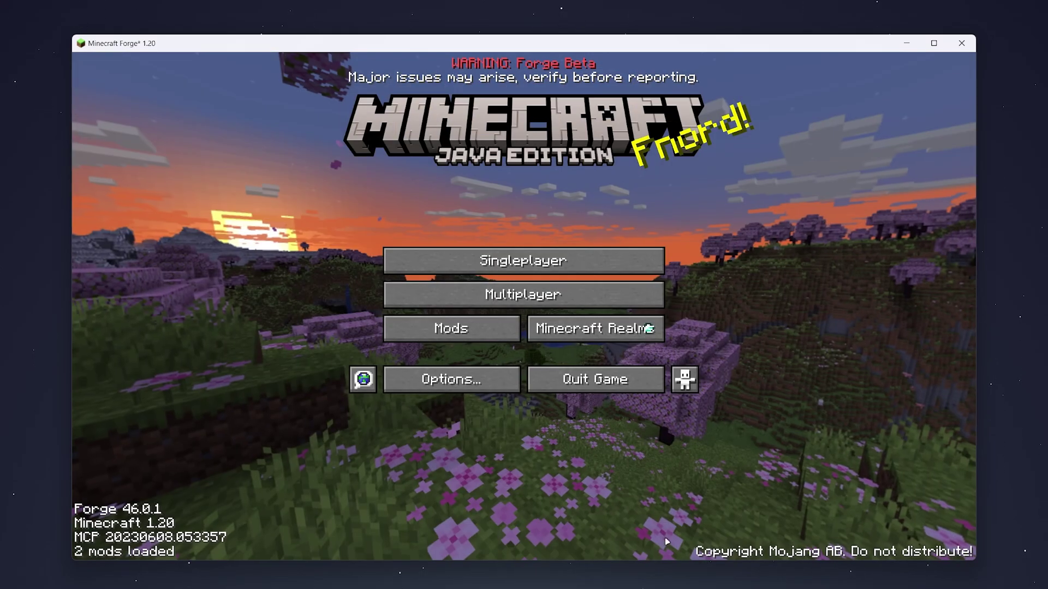